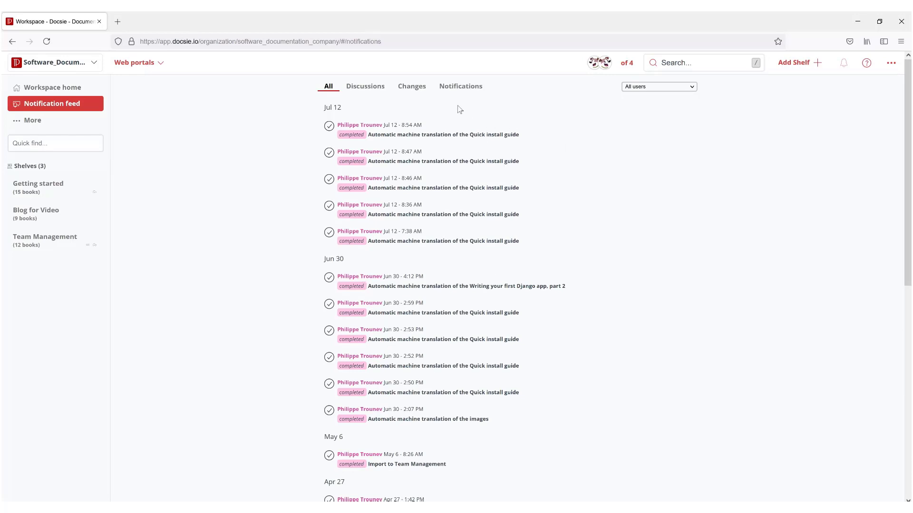
# - Filter the feed by Discussions, then Changes, ending on Notifications with completed machine-translation entries
pyautogui.click(365, 87)
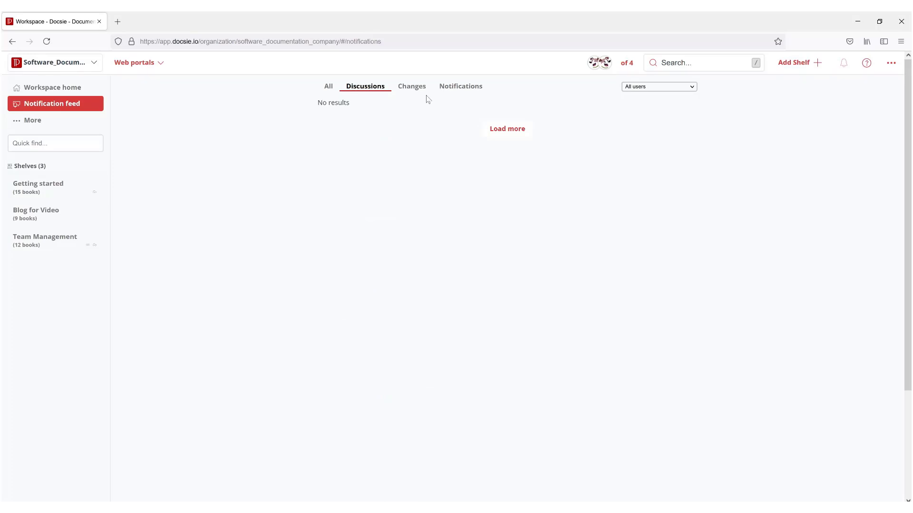
pyautogui.click(412, 87)
pyautogui.click(467, 91)
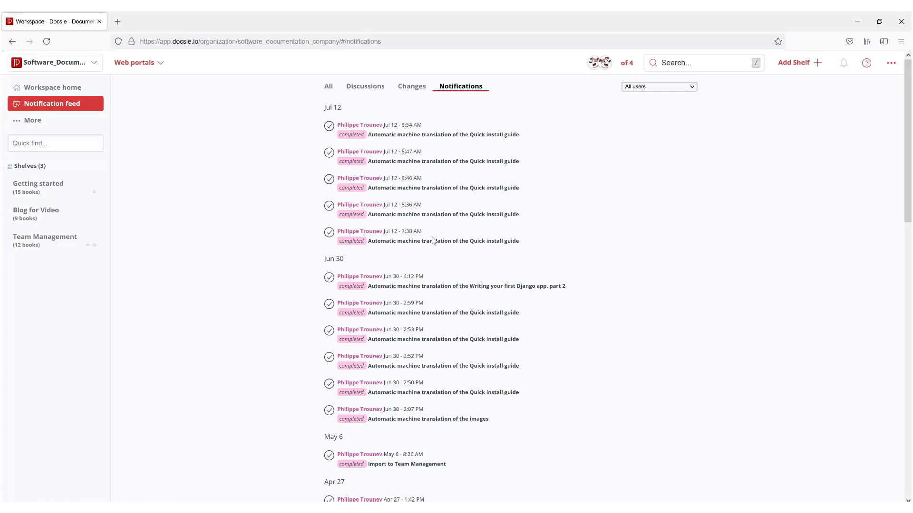
# - Open the Quick install guide book from the Getting started shelf
pyautogui.click(47, 188)
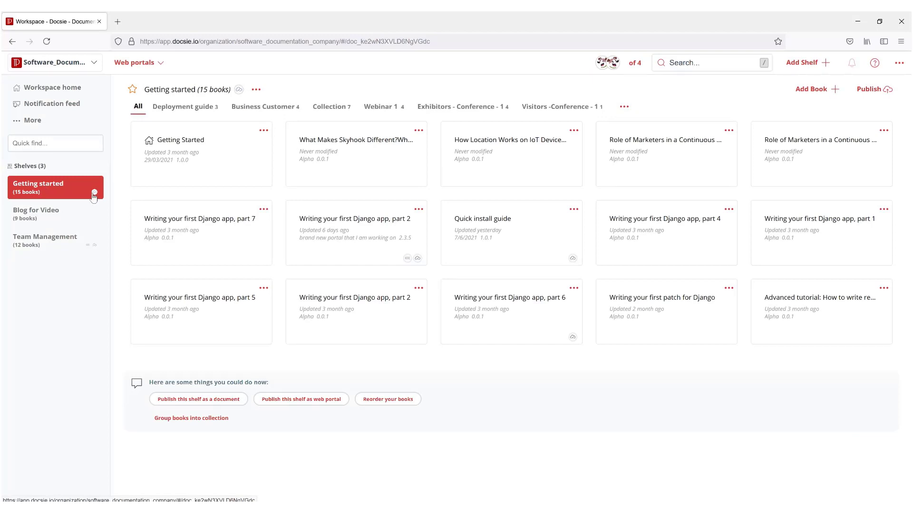
pyautogui.click(509, 232)
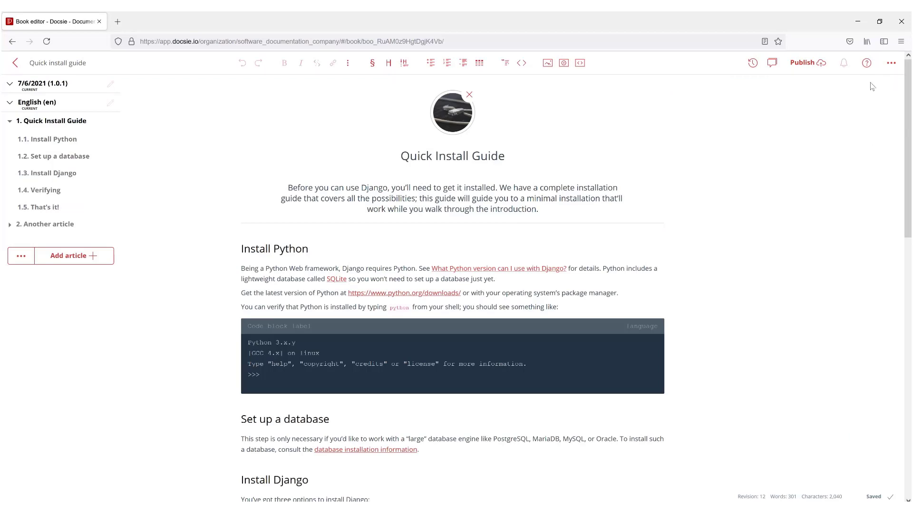
# - Show the collaboration panel's tasks and draft a task asking a teammate to finish "Another Article"
pyautogui.click(772, 67)
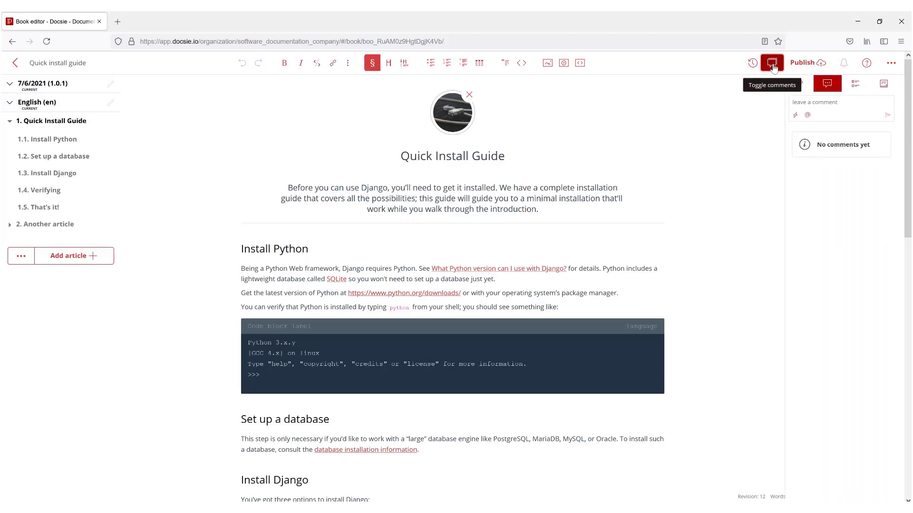
pyautogui.click(844, 104)
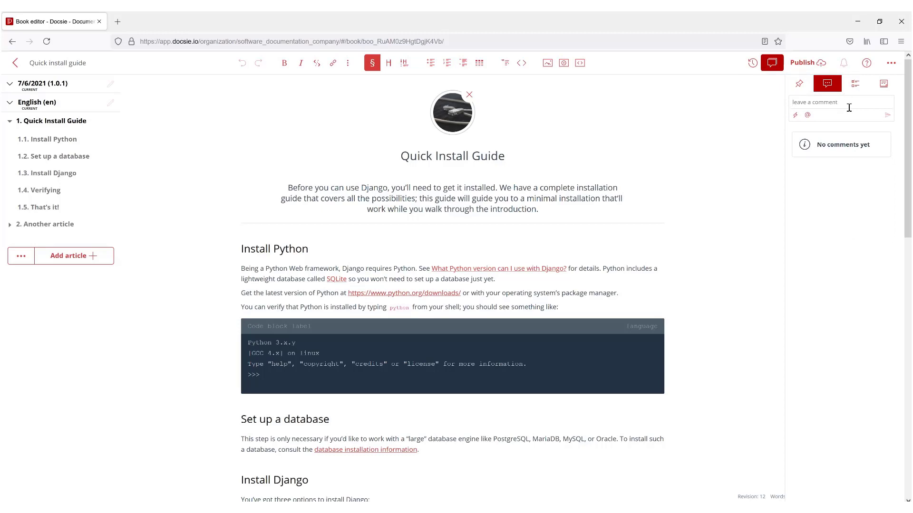
pyautogui.click(855, 85)
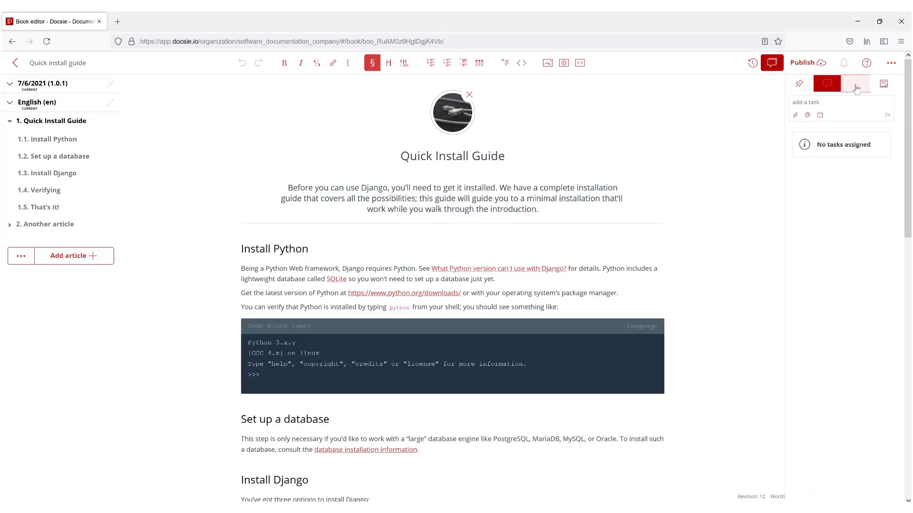
pyautogui.click(826, 100)
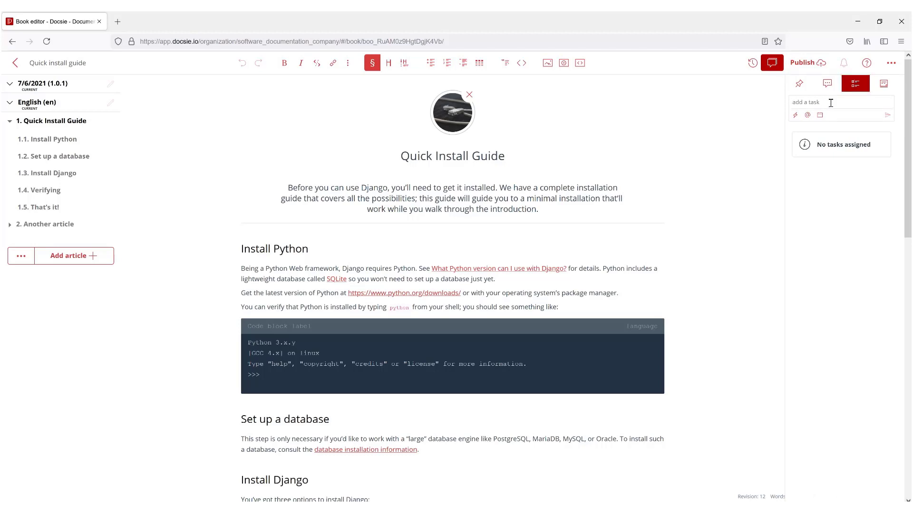
pyautogui.write('Ta')
pyautogui.write('e')
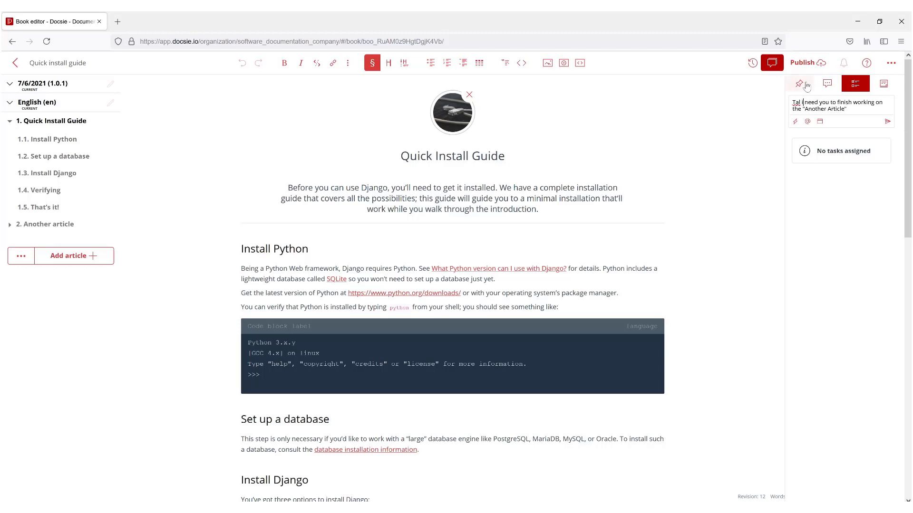
# - Correct the task wording and set its due date to the 14th (Jul 14)
pyautogui.click(851, 105)
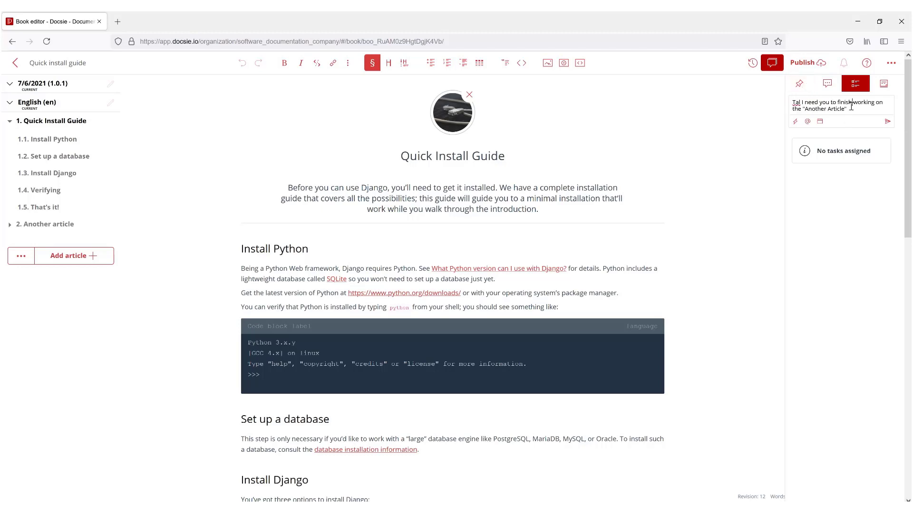
pyautogui.click(887, 122)
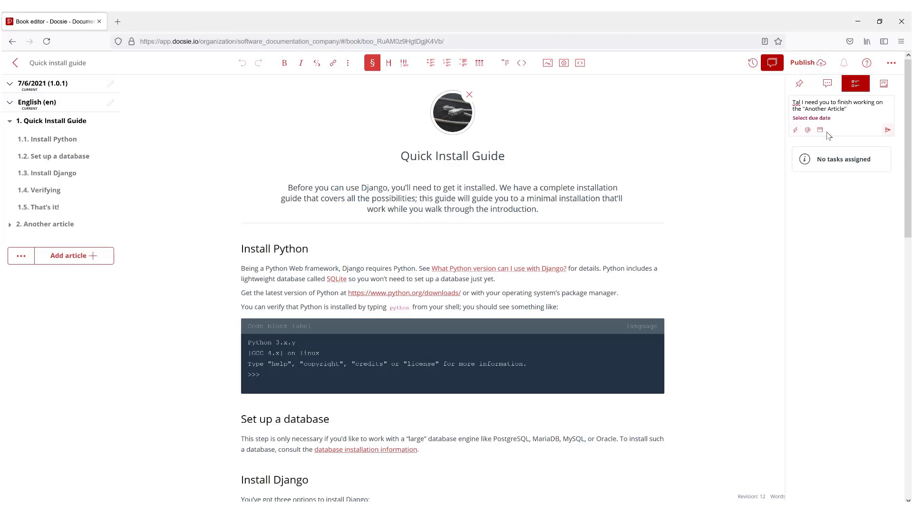
pyautogui.moveTo(795, 118); pyautogui.dragTo(831, 118)
pyautogui.click(820, 130)
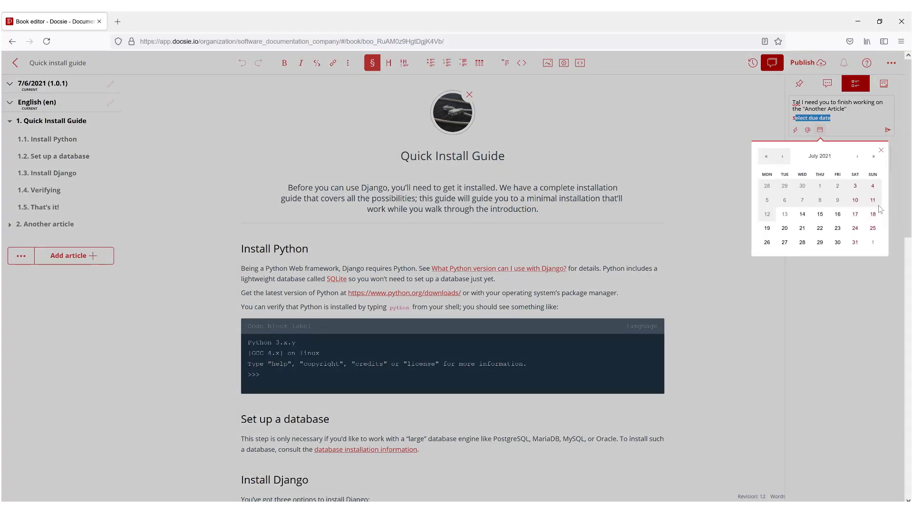
pyautogui.click(808, 218)
# - Mention a collaborator in the task and post it to the task list
pyautogui.click(858, 88)
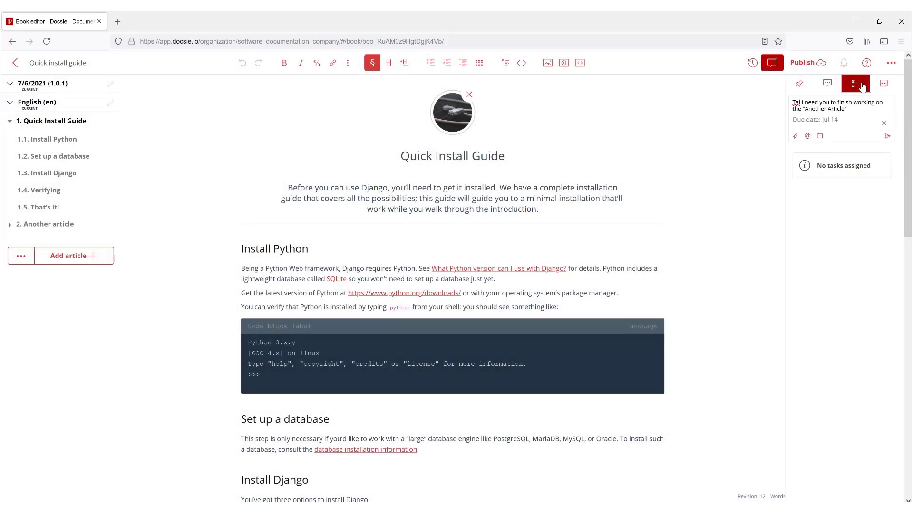
pyautogui.click(796, 137)
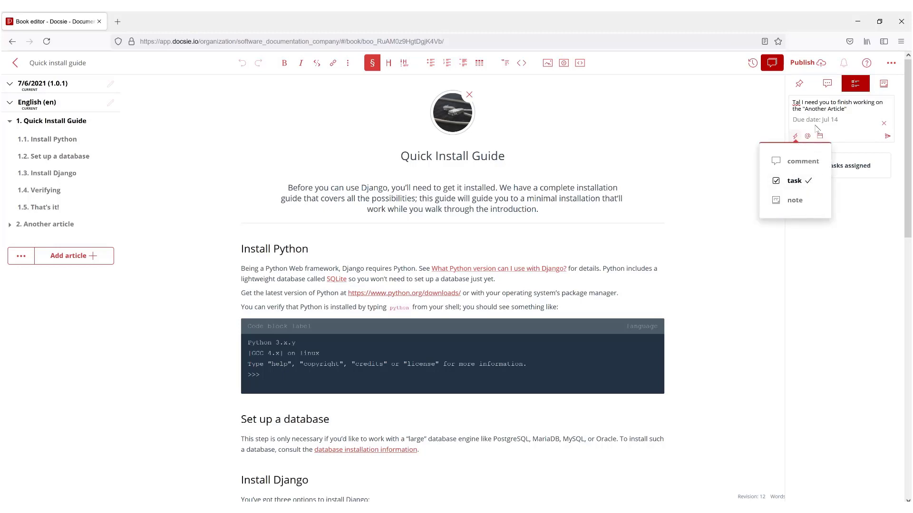
pyautogui.click(809, 138)
pyautogui.click(810, 139)
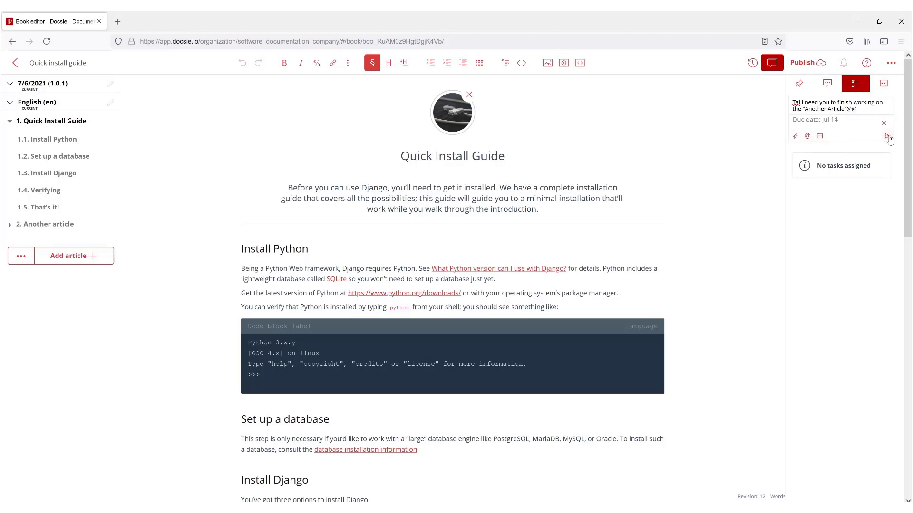
pyautogui.click(888, 137)
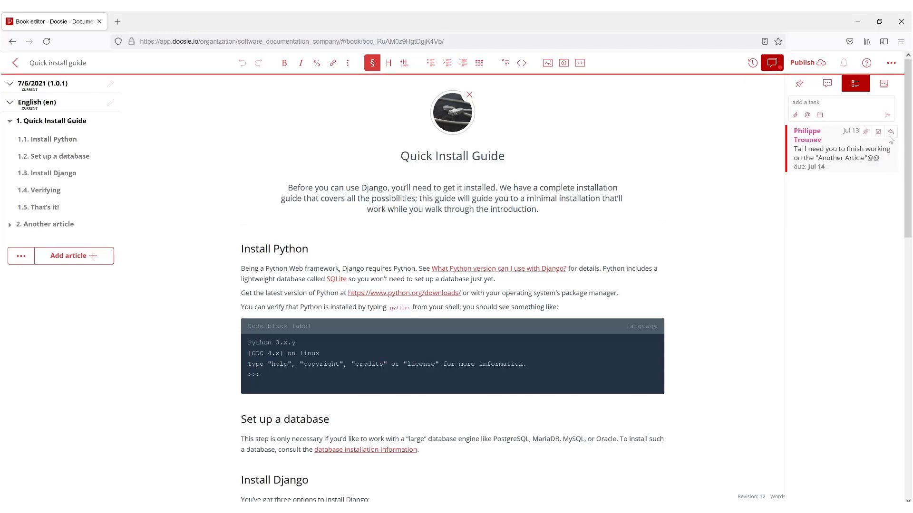
pyautogui.click(892, 64)
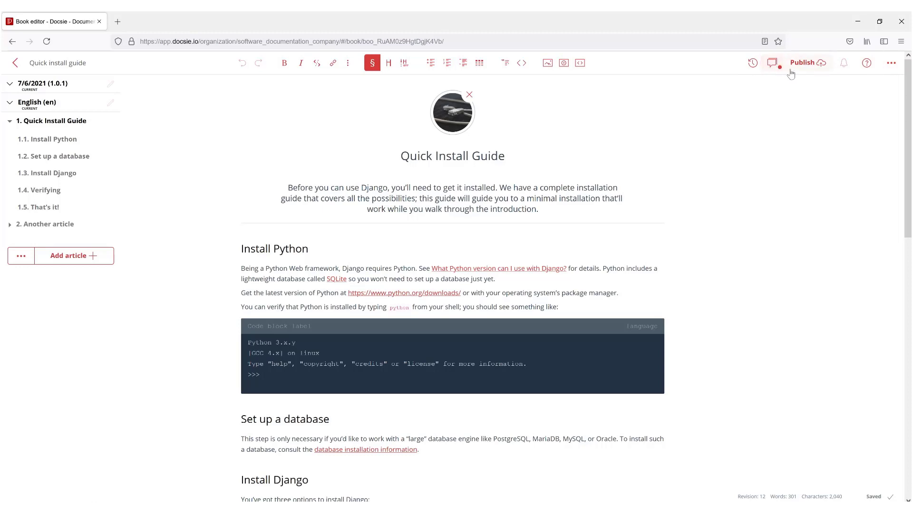
pyautogui.click(771, 69)
pyautogui.moveTo(793, 149); pyautogui.dragTo(832, 162)
pyautogui.click(833, 161)
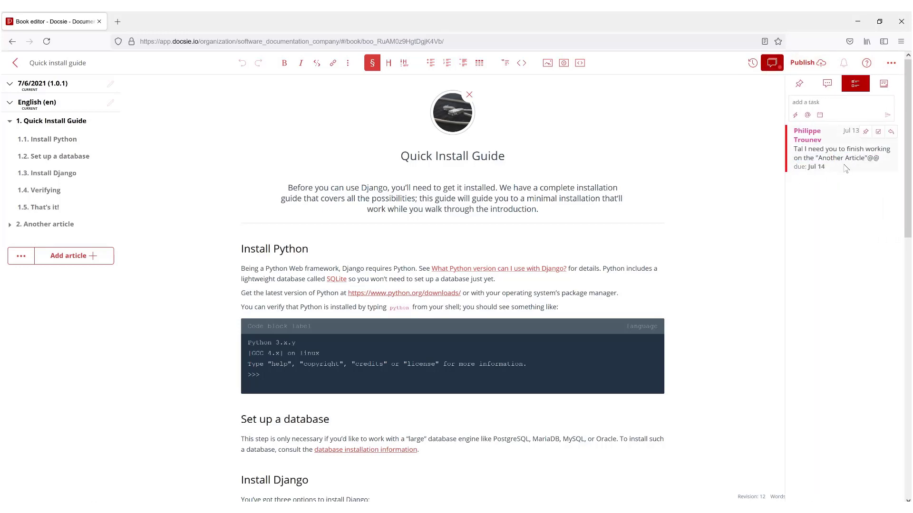
pyautogui.click(42, 224)
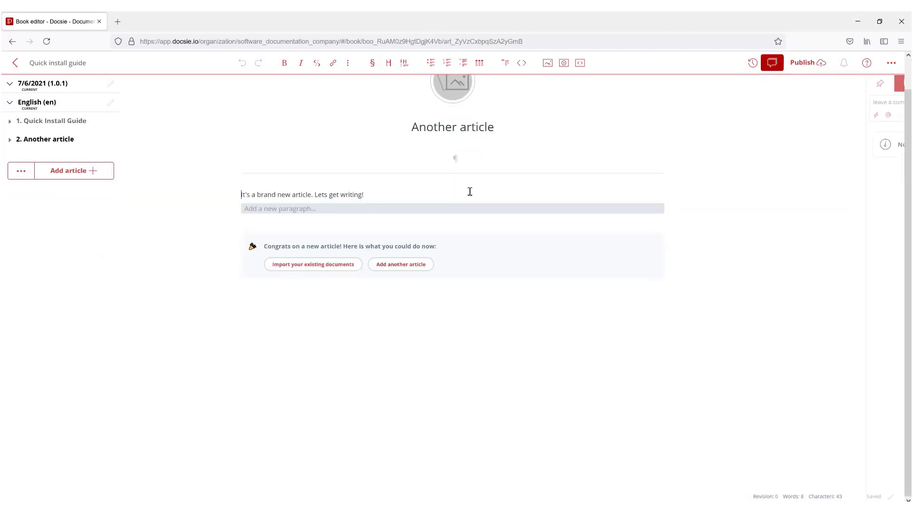
pyautogui.click(25, 121)
pyautogui.moveTo(870, 157)
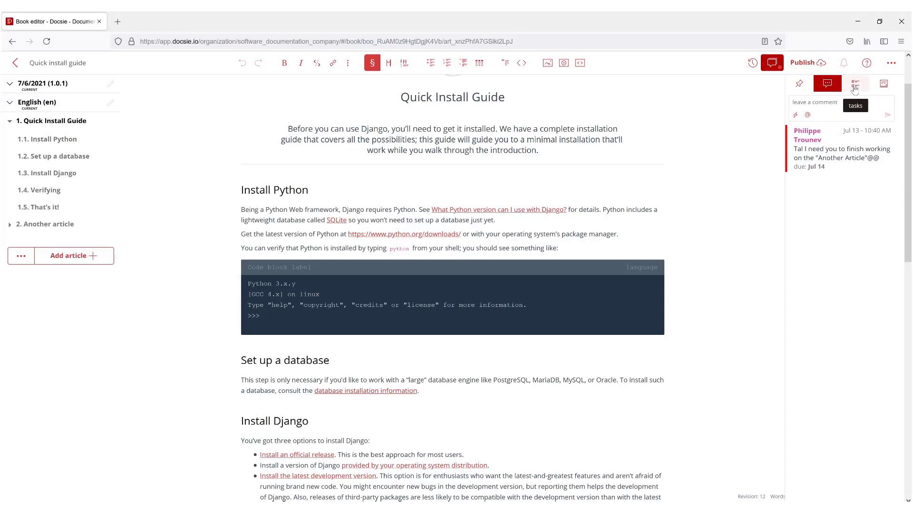
# - Go to the workspace Users page and view a member's role options, leaving it Admin
pyautogui.click(891, 63)
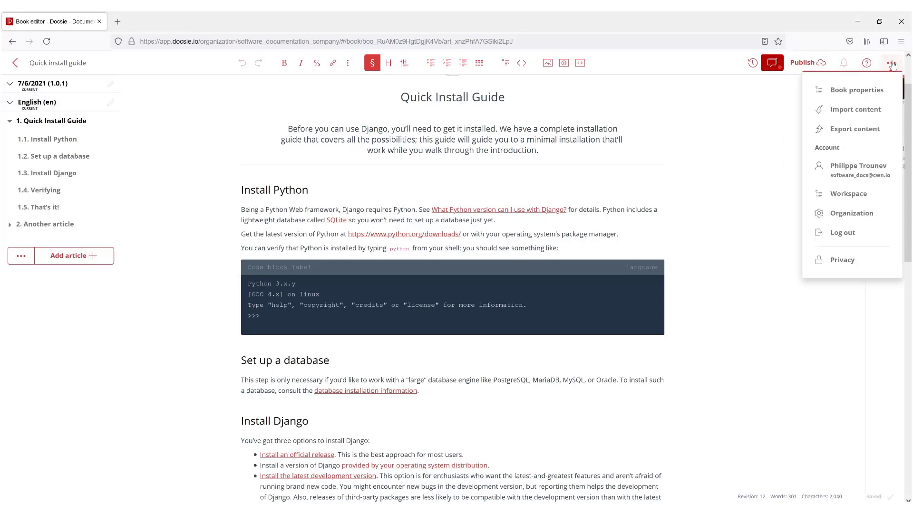
pyautogui.click(867, 169)
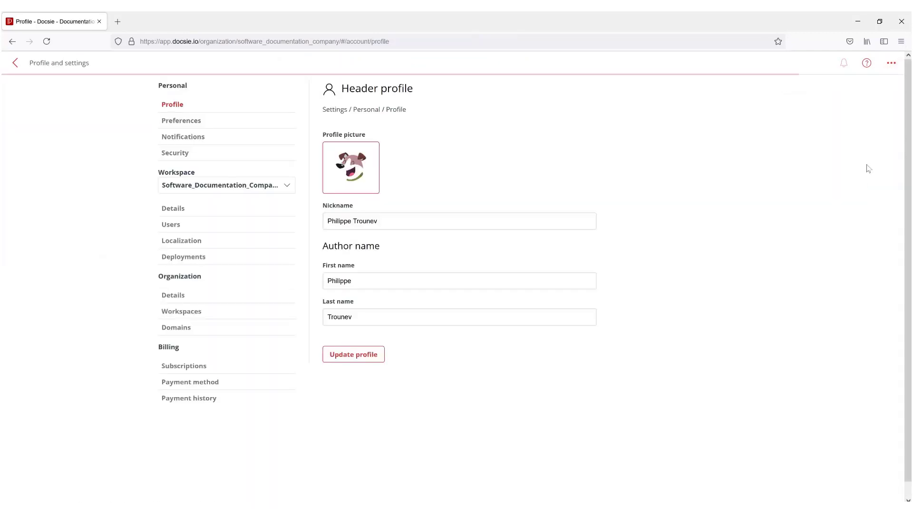
pyautogui.click(186, 221)
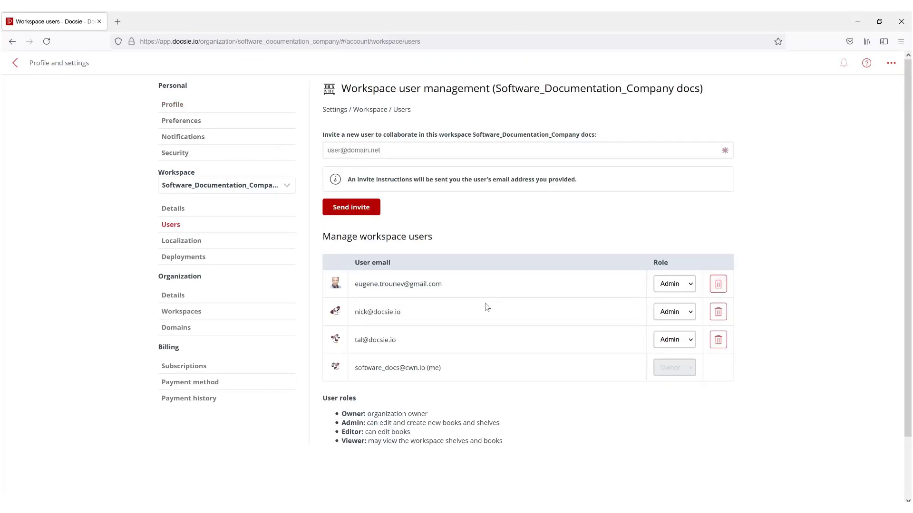
pyautogui.click(677, 288)
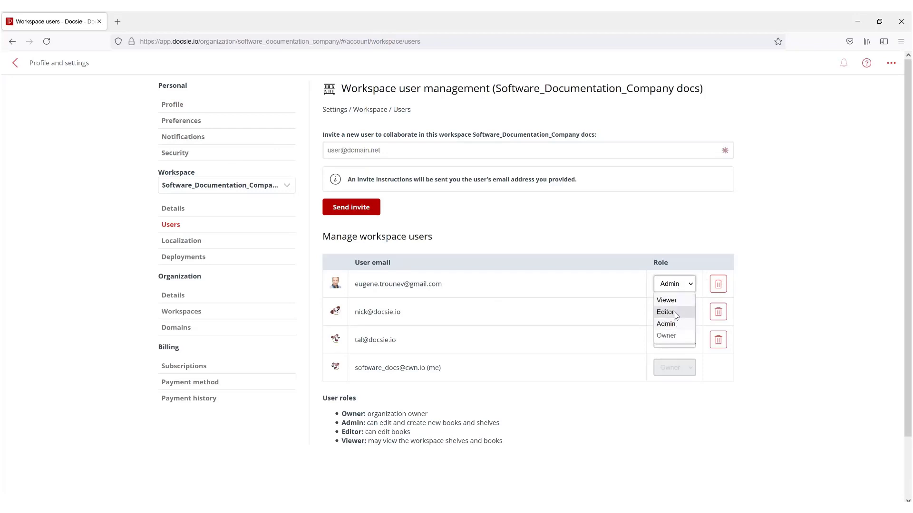
pyautogui.click(553, 232)
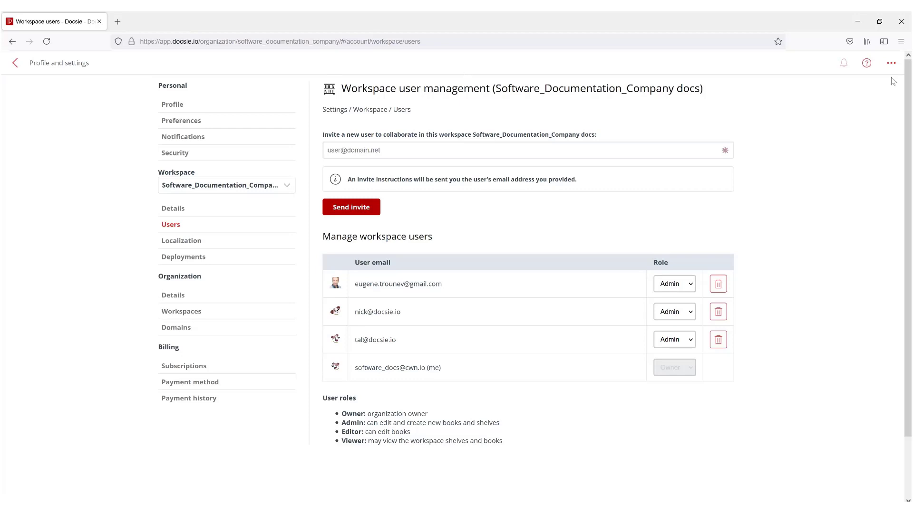
pyautogui.click(891, 63)
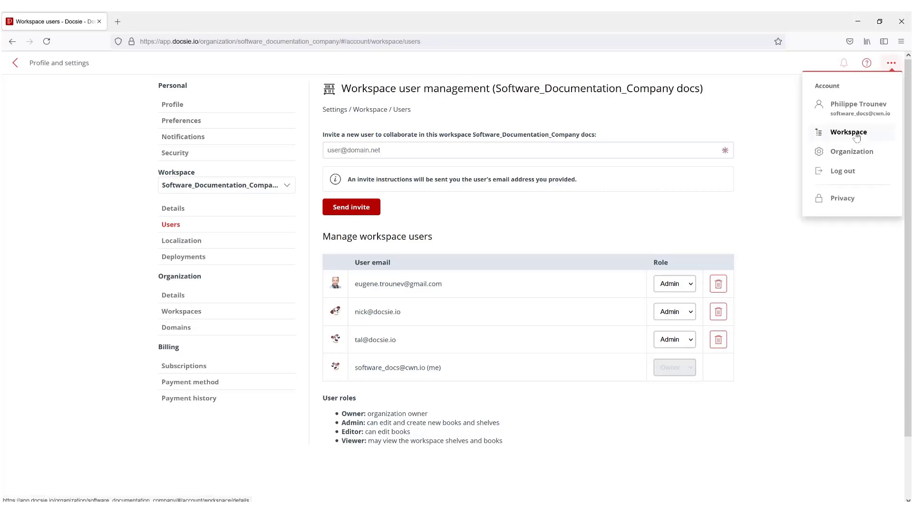
pyautogui.click(857, 116)
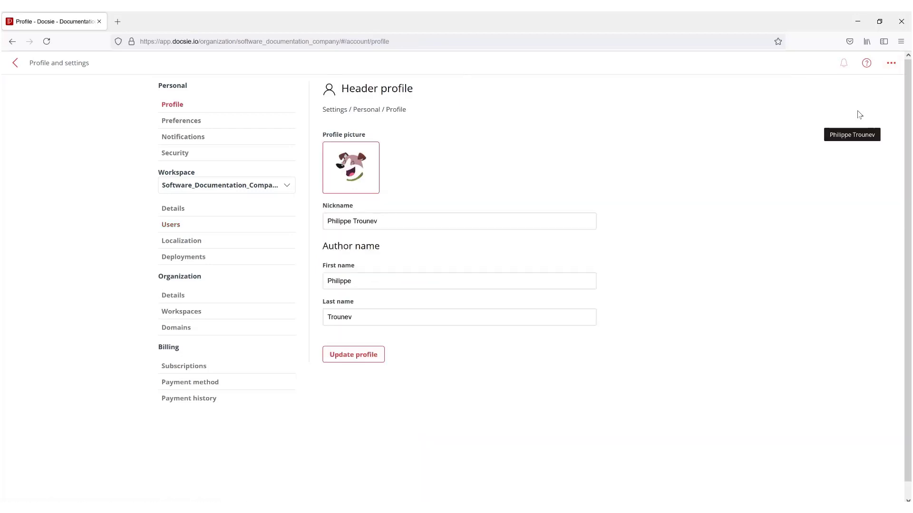
pyautogui.click(172, 225)
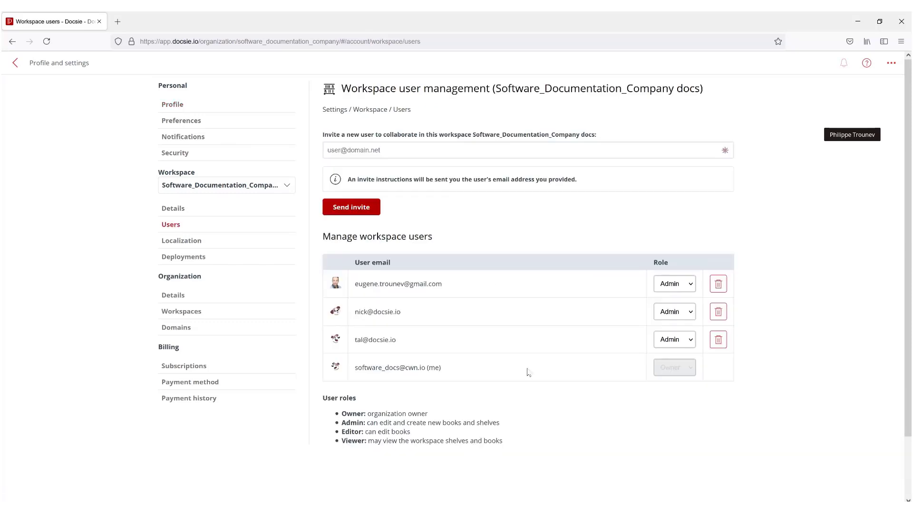
pyautogui.click(374, 150)
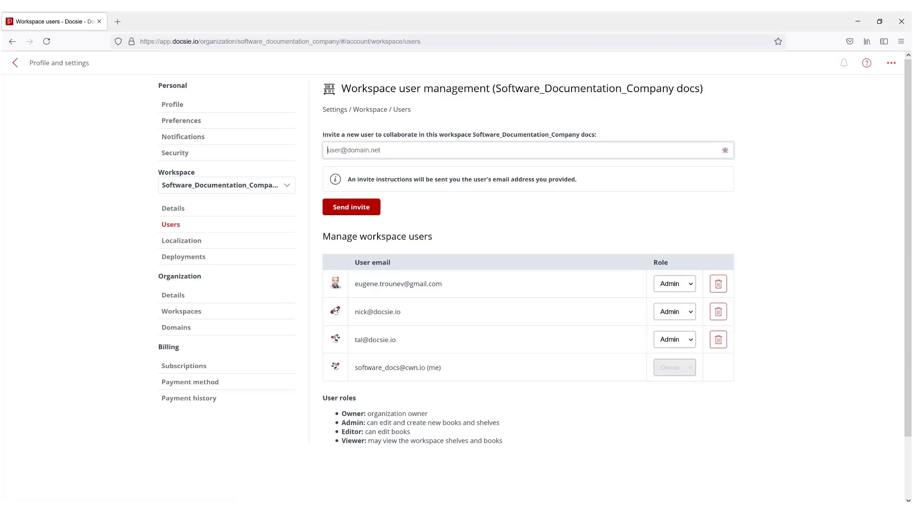
pyautogui.click(352, 188)
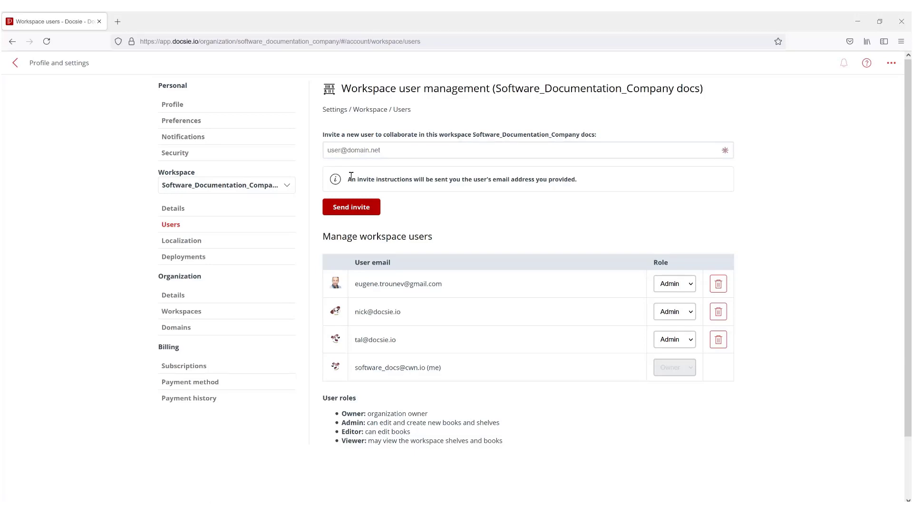
# - Return to workspace home and reopen the Quick install guide book from Getting started
pyautogui.click(22, 64)
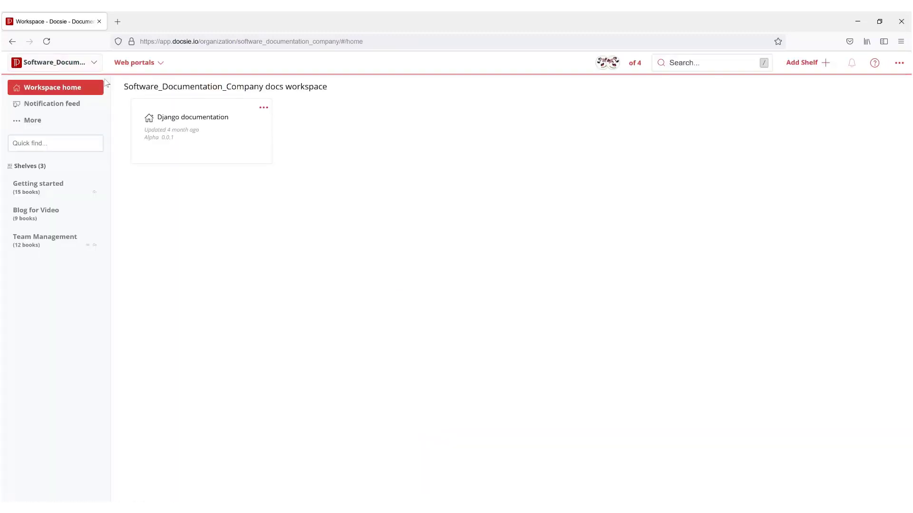
pyautogui.click(29, 182)
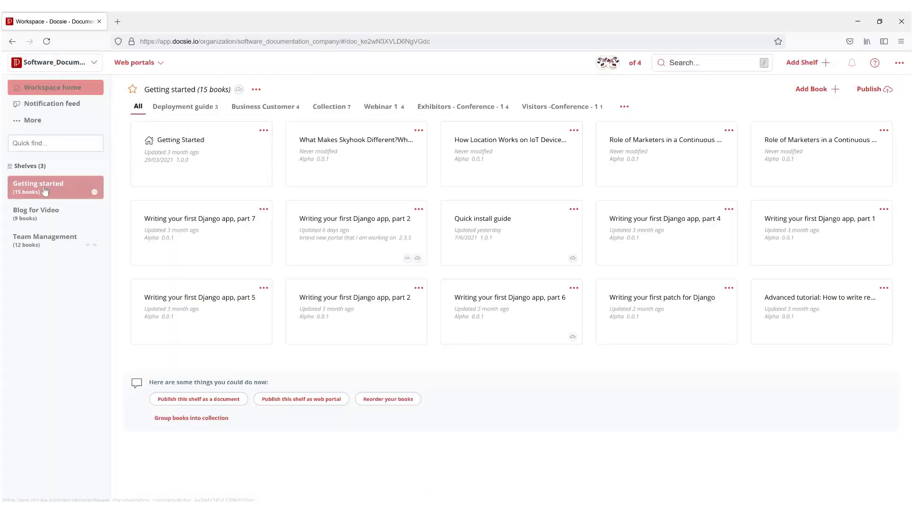
pyautogui.click(493, 241)
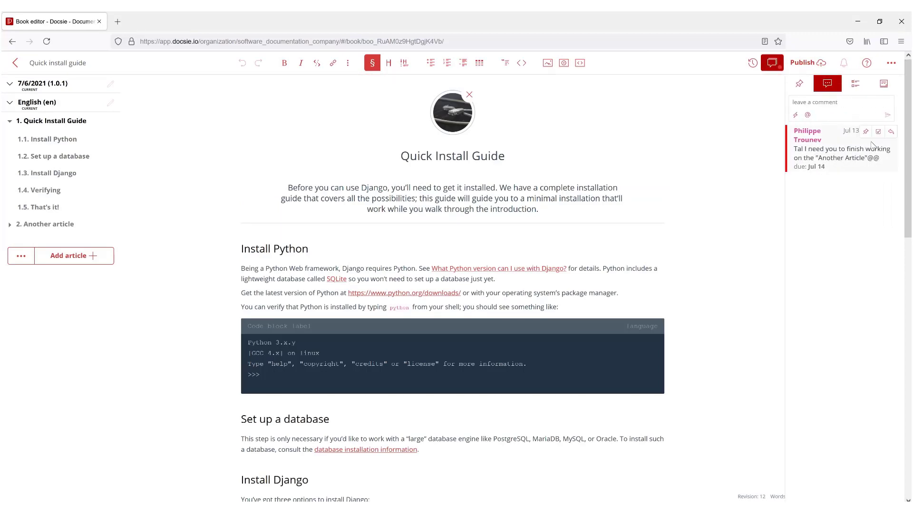
# - Pin the existing task comment about finishing the Another Article
pyautogui.click(879, 135)
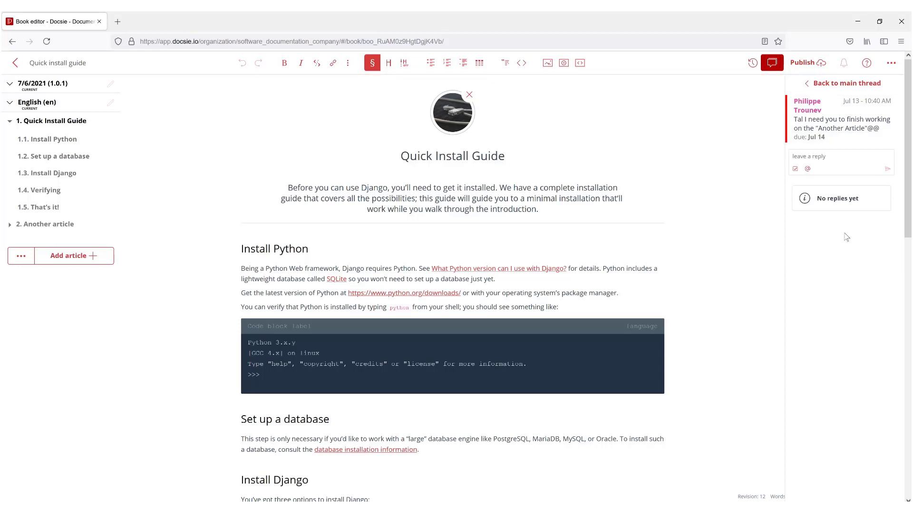
pyautogui.click(807, 65)
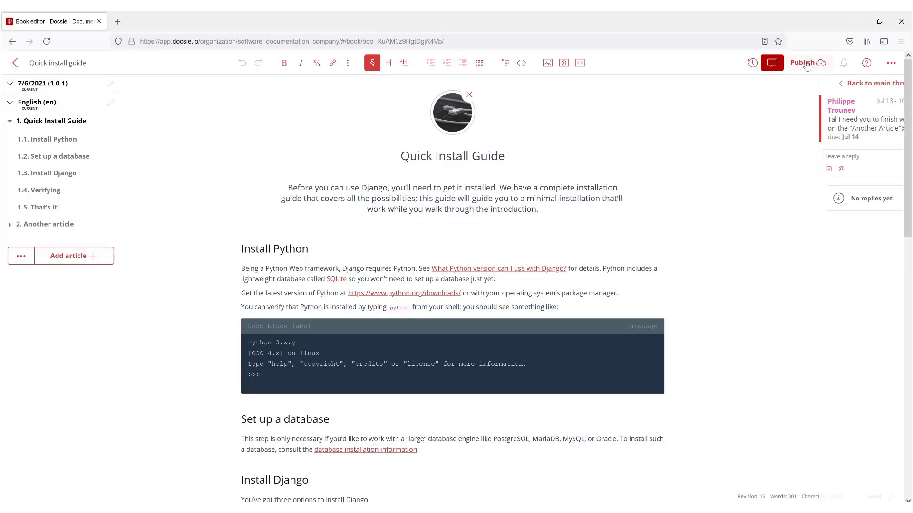
pyautogui.click(770, 66)
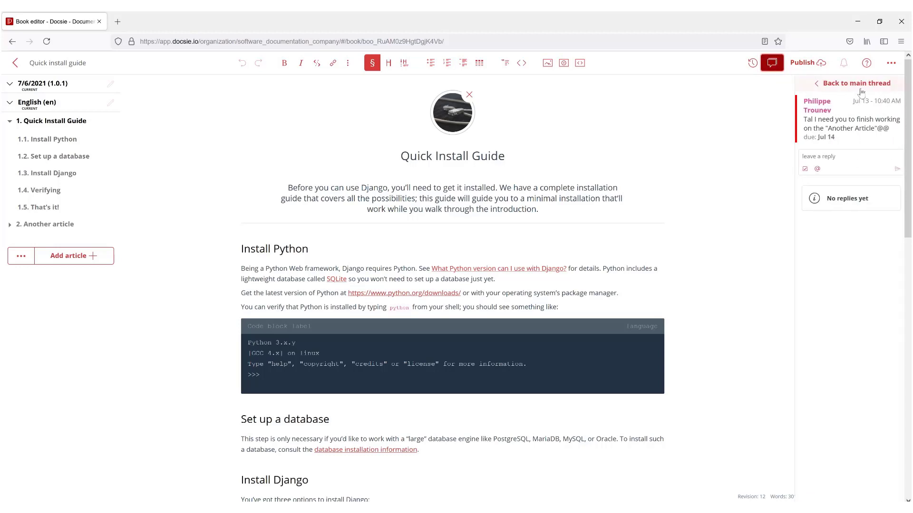
pyautogui.click(855, 84)
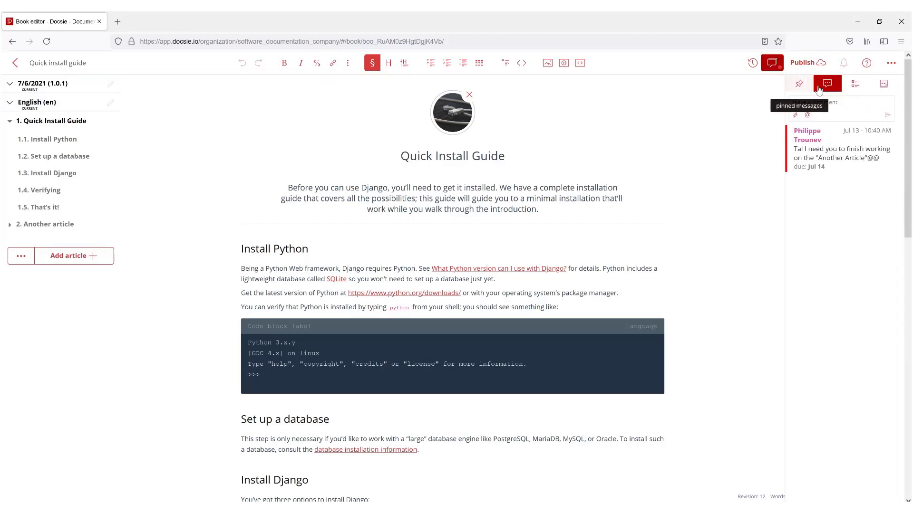
pyautogui.click(866, 133)
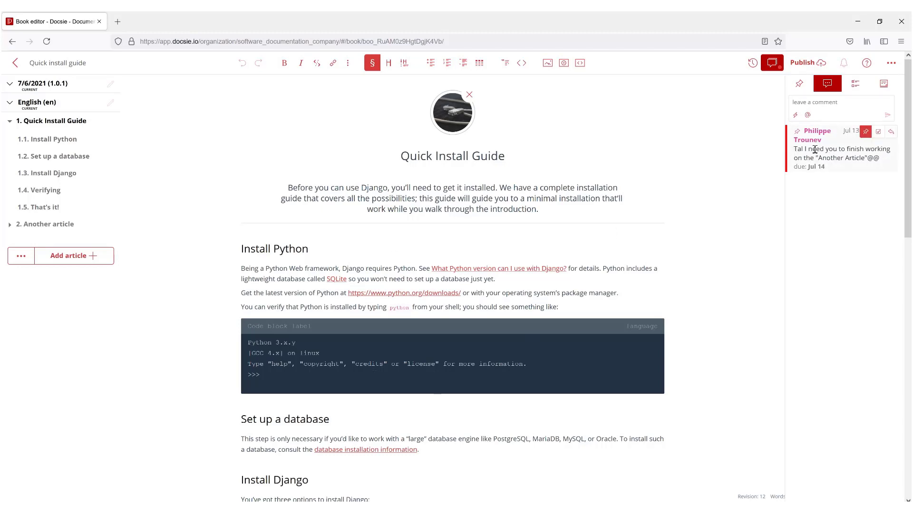
# - Bring the collaboration panel back to the main Comments list
pyautogui.click(891, 131)
pyautogui.click(773, 63)
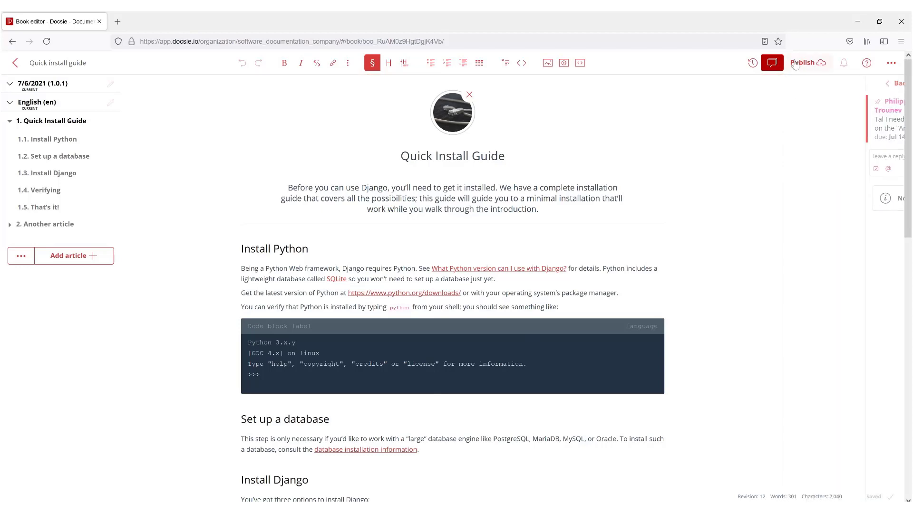
pyautogui.click(773, 63)
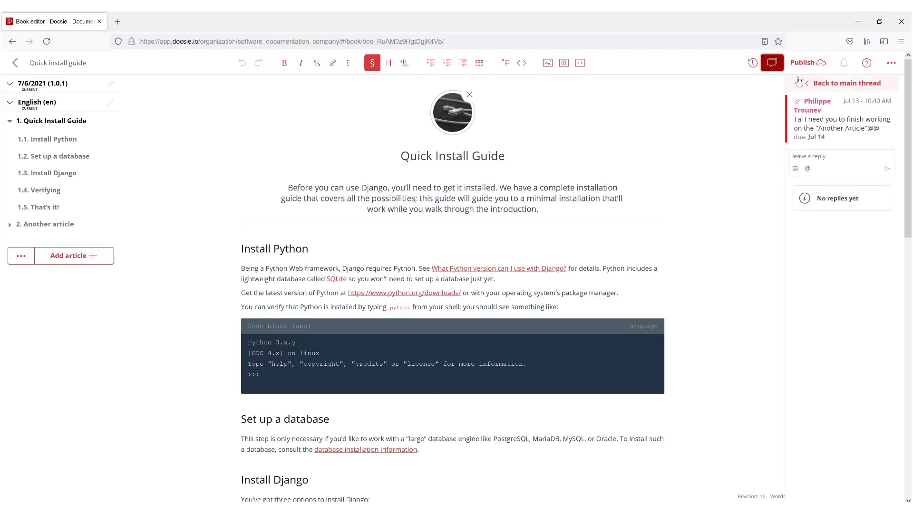
pyautogui.click(861, 85)
pyautogui.click(859, 86)
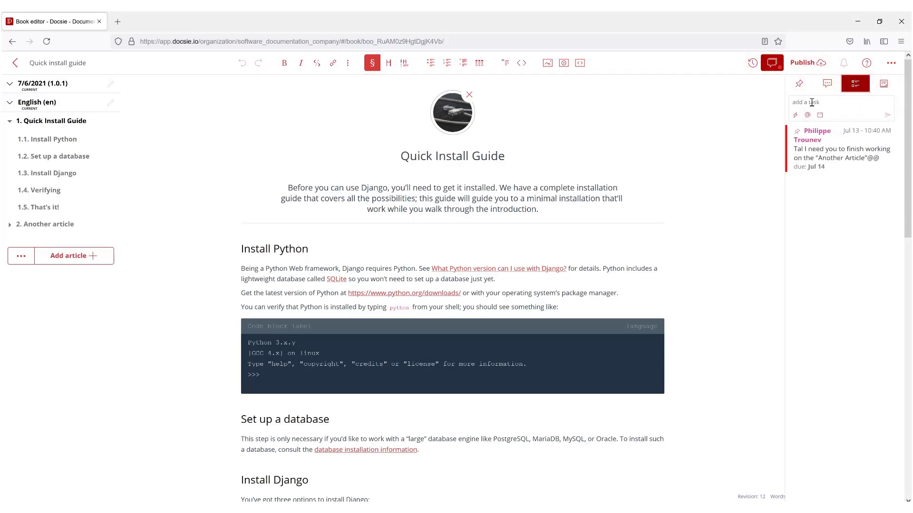
pyautogui.click(826, 85)
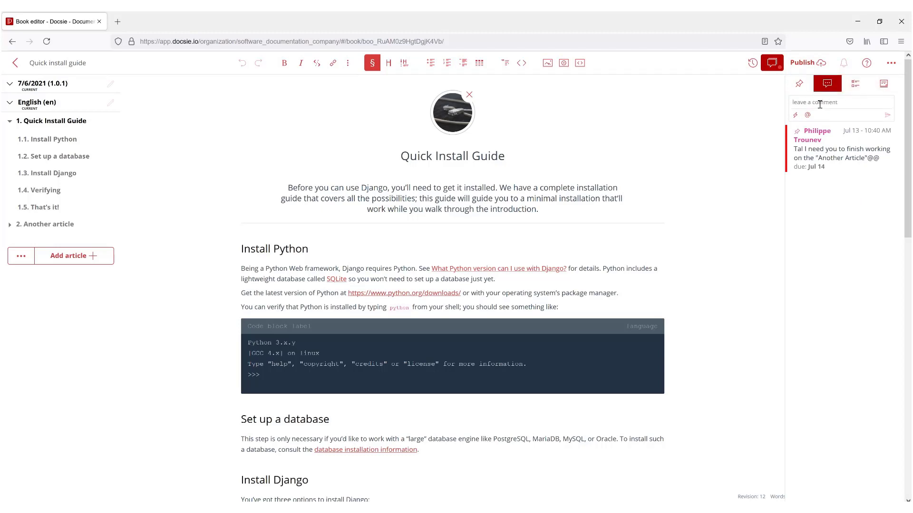
# - Post the comment "You did a great job here" to a teammate, then show the notes list
pyautogui.click(820, 105)
pyautogui.write('you')
pyautogui.press('BackSpace')
pyautogui.press('BackSpace')
pyautogui.press('BackSpace')
pyautogui.write('Yoo')
pyautogui.press('BackSpace')
pyautogui.write('u did a great job here Tal!')
pyautogui.click(887, 114)
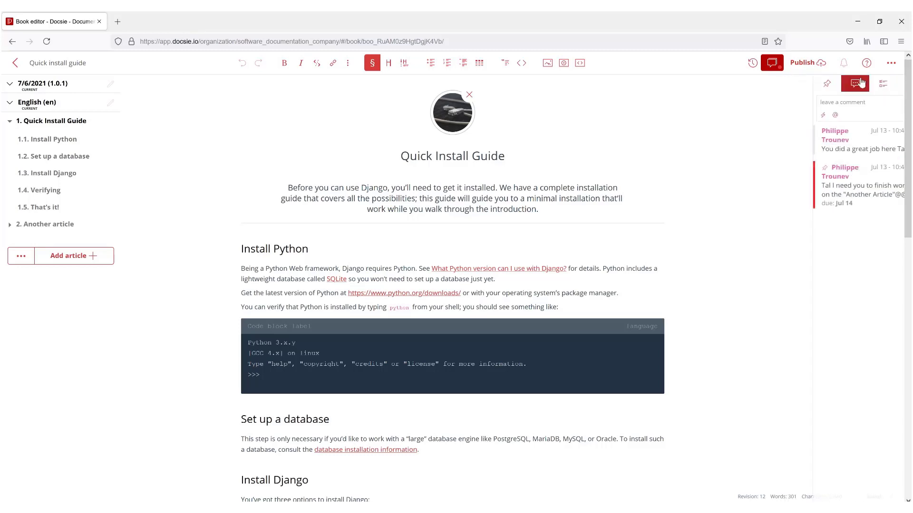
pyautogui.click(883, 84)
# - Post a note: "I want you to pay attention to the install Python guide and check for grammer!"
pyautogui.click(854, 100)
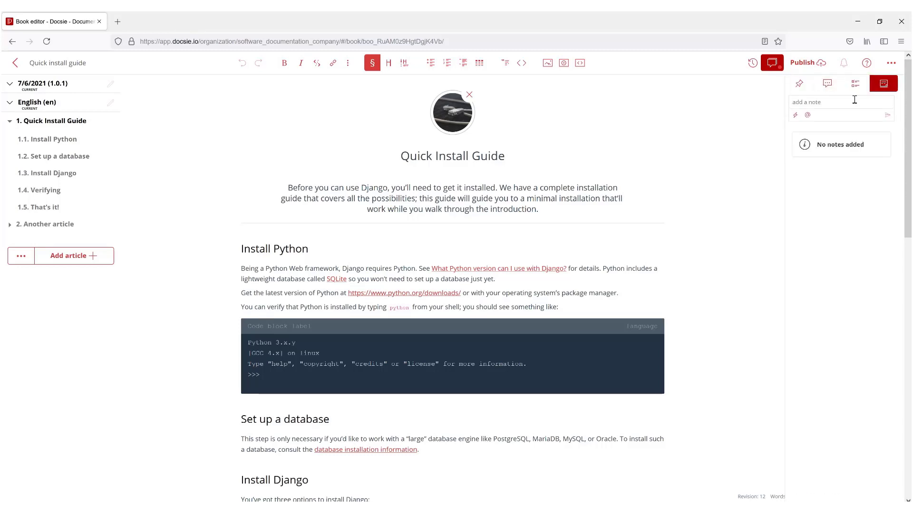
pyautogui.click(827, 84)
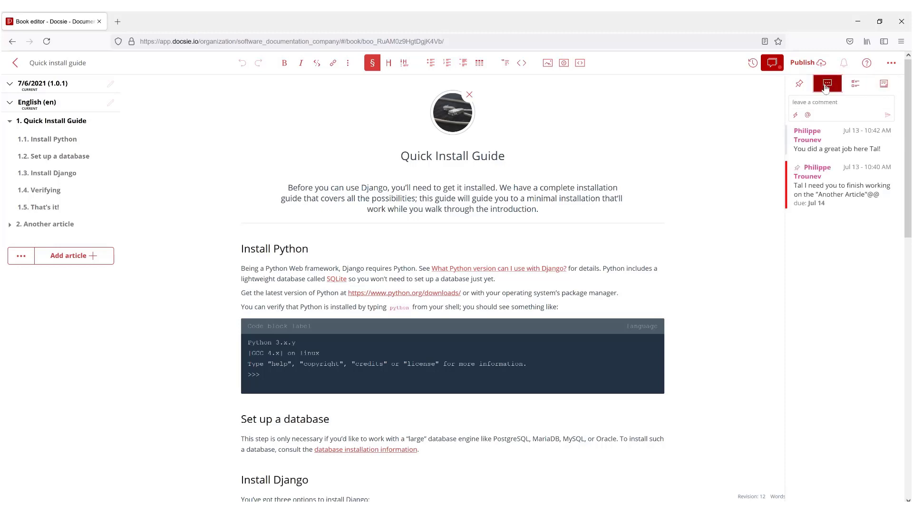
pyautogui.click(880, 87)
pyautogui.click(849, 101)
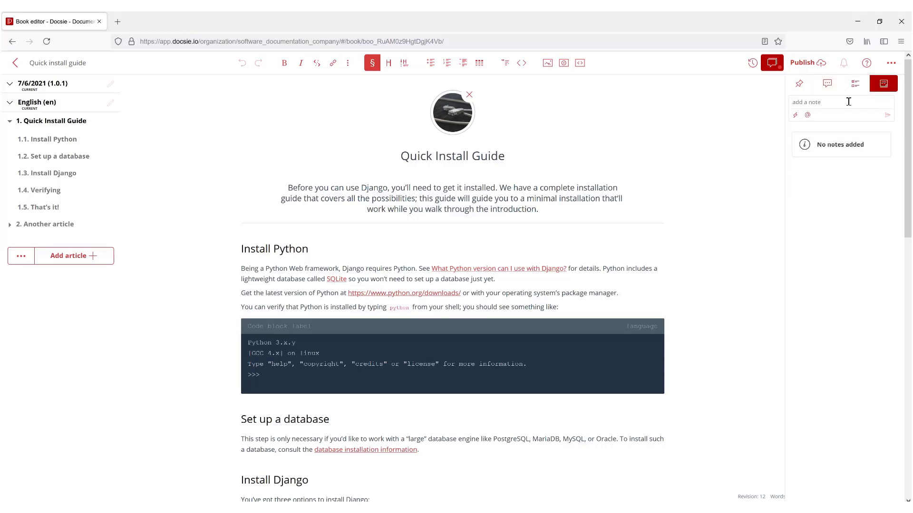
pyautogui.write('I want you to pay attention to the install gu')
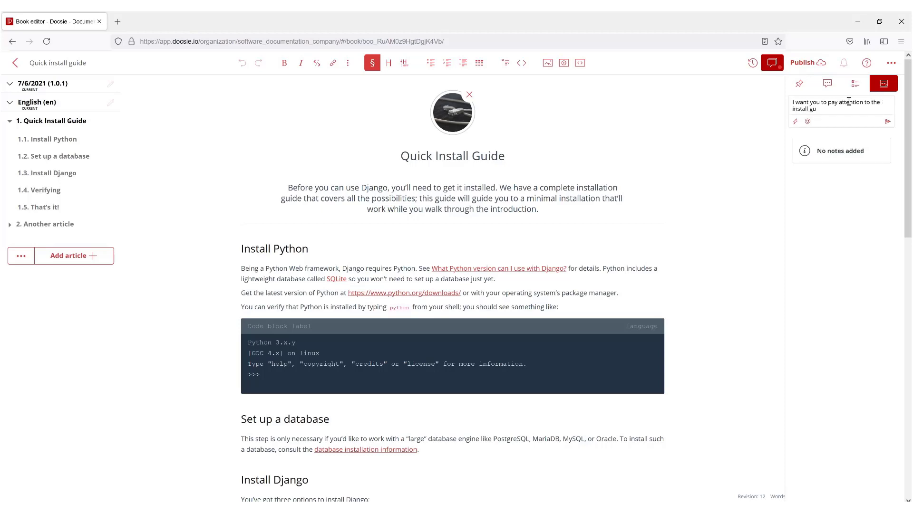
pyautogui.write('u')
pyautogui.write('thon guide and check for gramme')
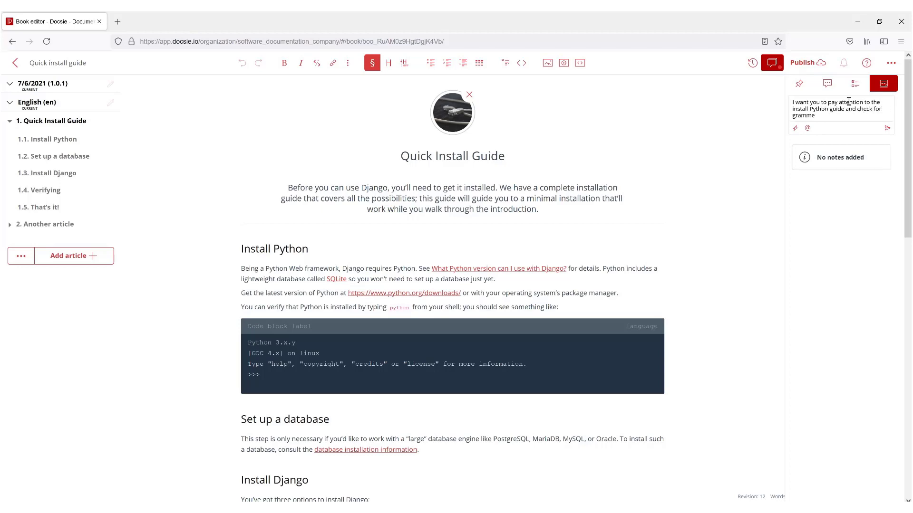
pyautogui.write('r!')
pyautogui.click(887, 127)
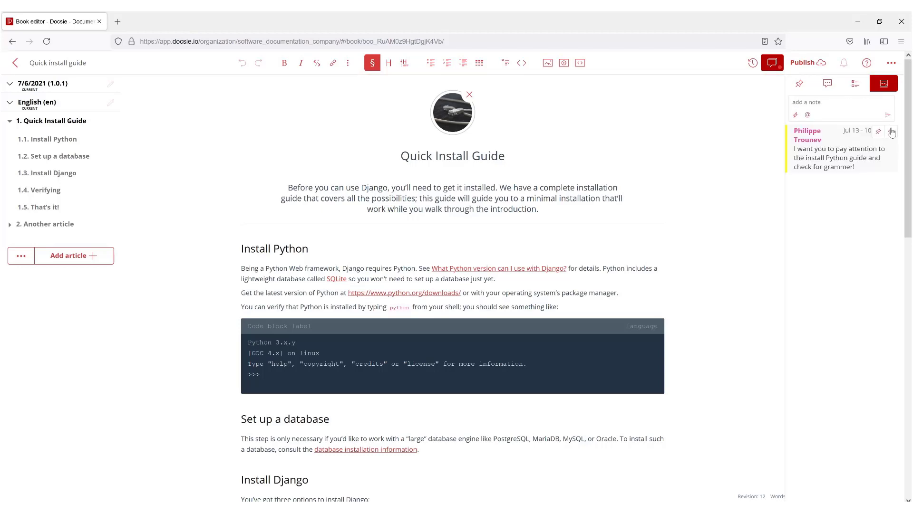
# - Review the Tasks, Comments, Notes and Pinned lists showing the note, praise comment and pinned task
pyautogui.click(843, 90)
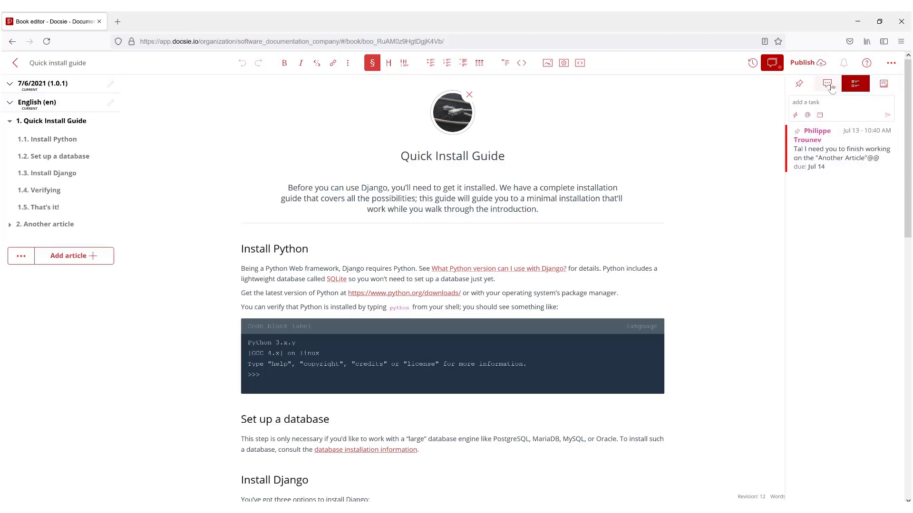
pyautogui.click(827, 84)
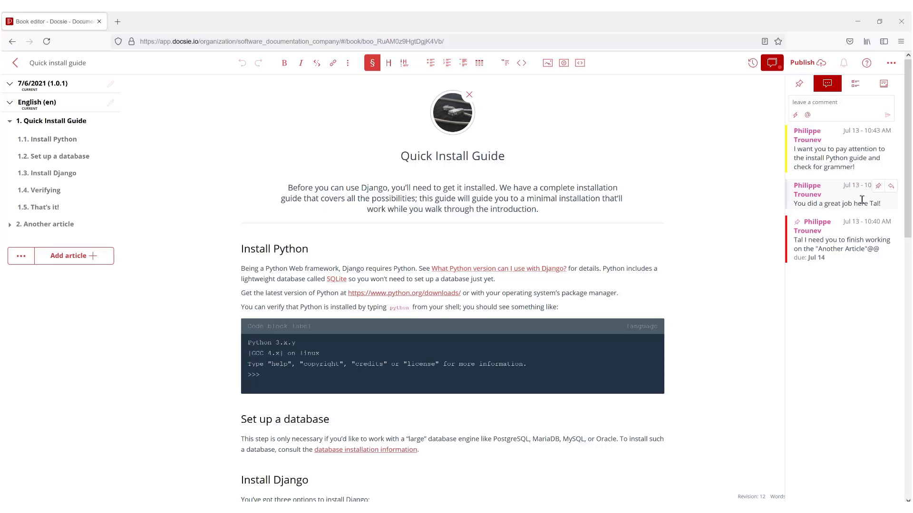
pyautogui.click(884, 84)
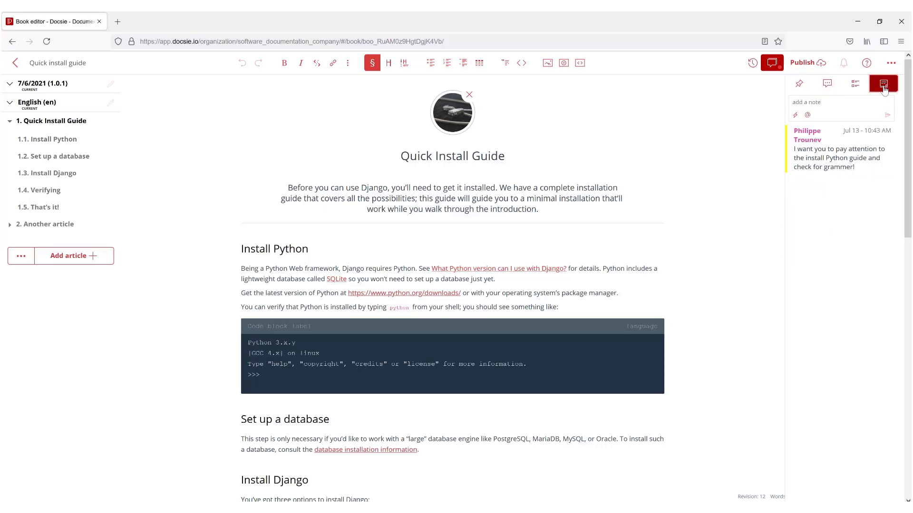
pyautogui.click(855, 85)
pyautogui.click(827, 84)
pyautogui.click(799, 83)
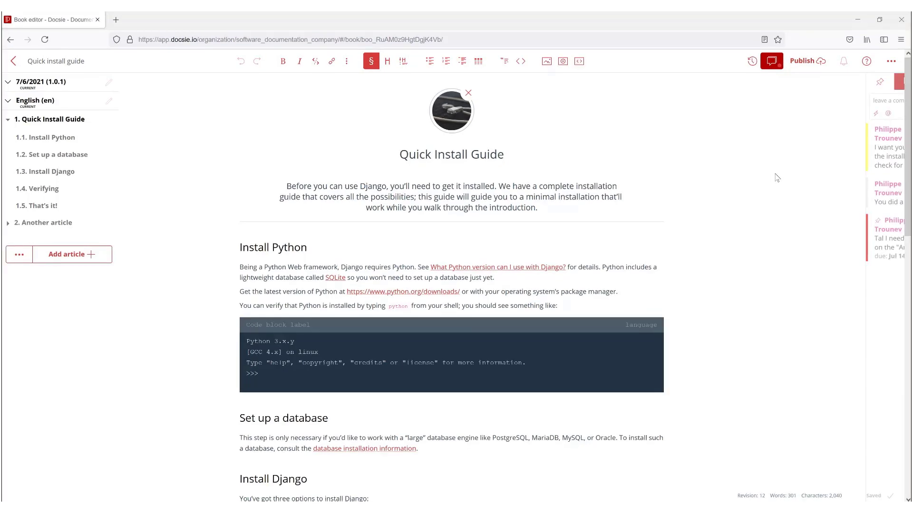
# - Reply "I will be done this in a few hours." on the pinned Another Article task
pyautogui.moveTo(884, 171)
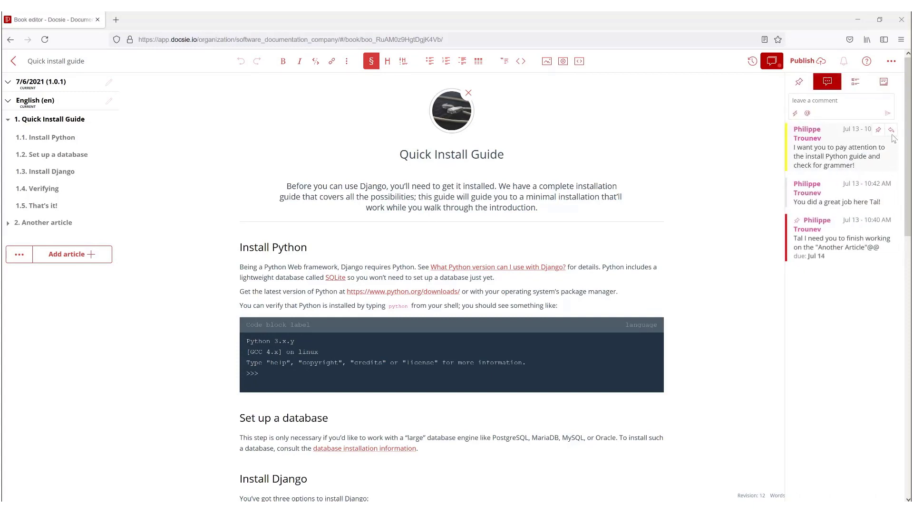
pyautogui.moveTo(882, 240)
pyautogui.click(890, 225)
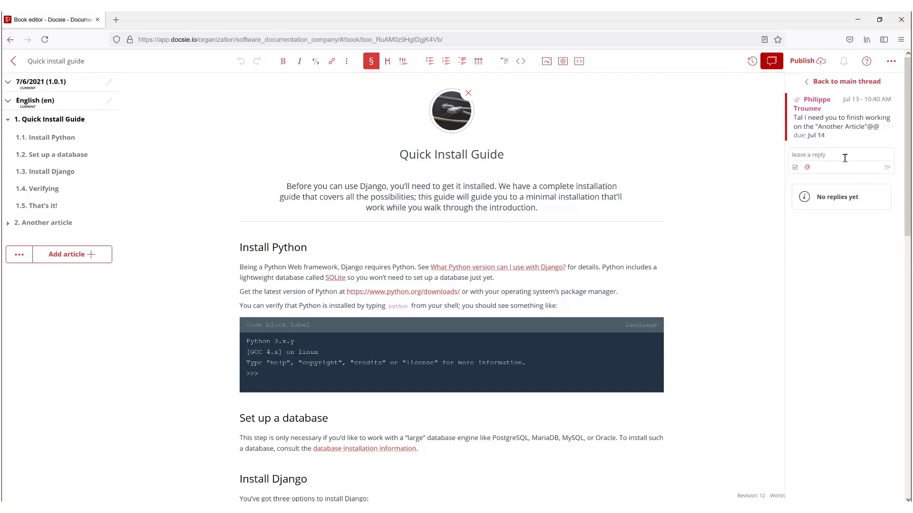
pyautogui.write('I will be done this in a few hours.')
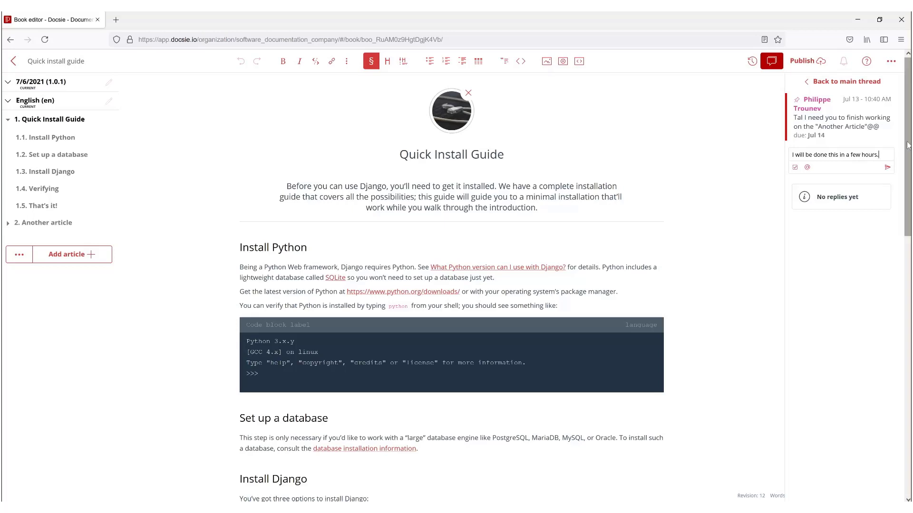
pyautogui.click(887, 167)
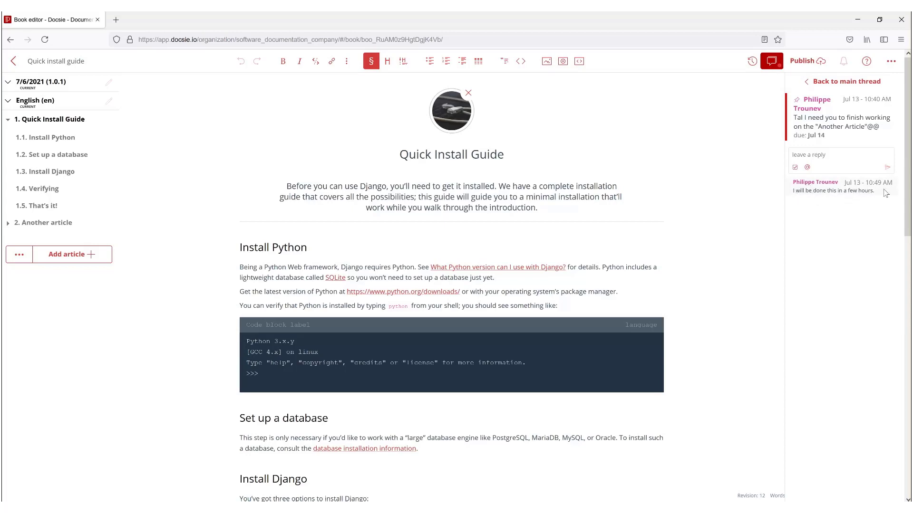
pyautogui.click(851, 82)
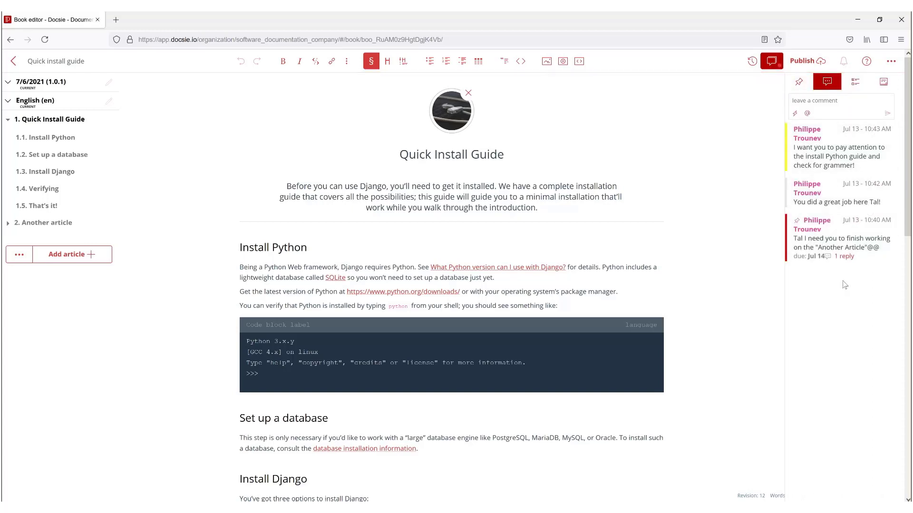
# - Reopen the pinned task's thread showing its reply 'I will be done this in a few hours.'
pyautogui.click(849, 258)
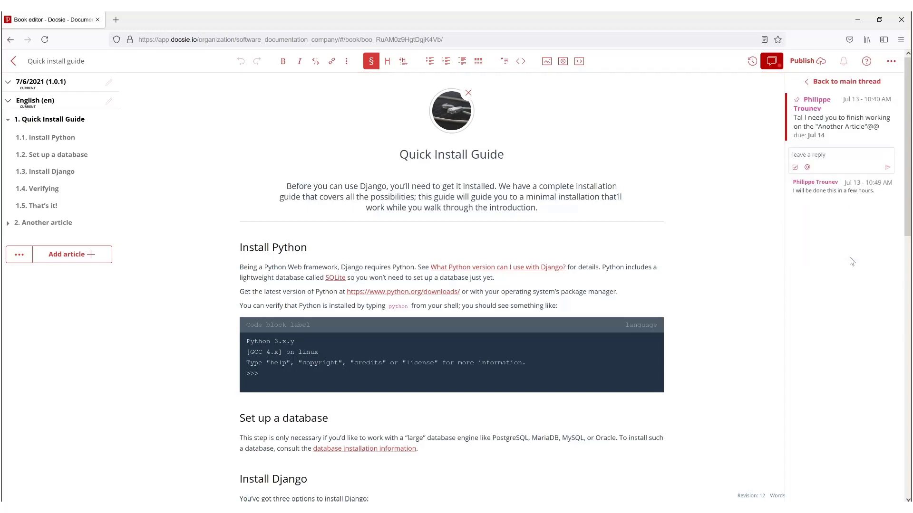